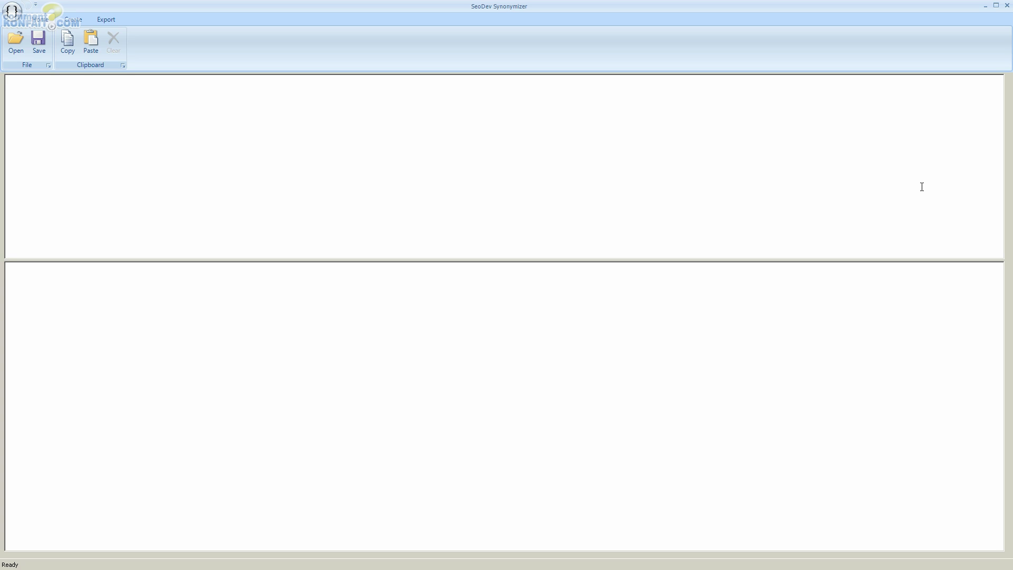
# Enter the French Lorem Ipsum paragraph as source text and turn its first "texte" into {texte|contenu}.
pyautogui.write("Le Lorem Ipsum est simplement du faux texte employé dans la composition et la mise en page avant impression. Le Lorem Ipsum est le faux texte standard de l'imprimerie depuis les années 1500, quand un peintre anonyme assembla ensemble des morceaux de texte pour réaliser un livre spécimen de polices de texte. Il n'a pas fait que survivre cinq siècles, mais s'est aussi adapté à la bureautique informatique, sans que son contenu n'en soit modifié. Il a été popularisé dans les années 1960 grâce à la vente de feuilles Letraset contenant des passages du Lorem Ipsum, et, plus récemment, par son inclusion dans des applications de mise en page de texte, comme Aldus PageMaker.\\n")
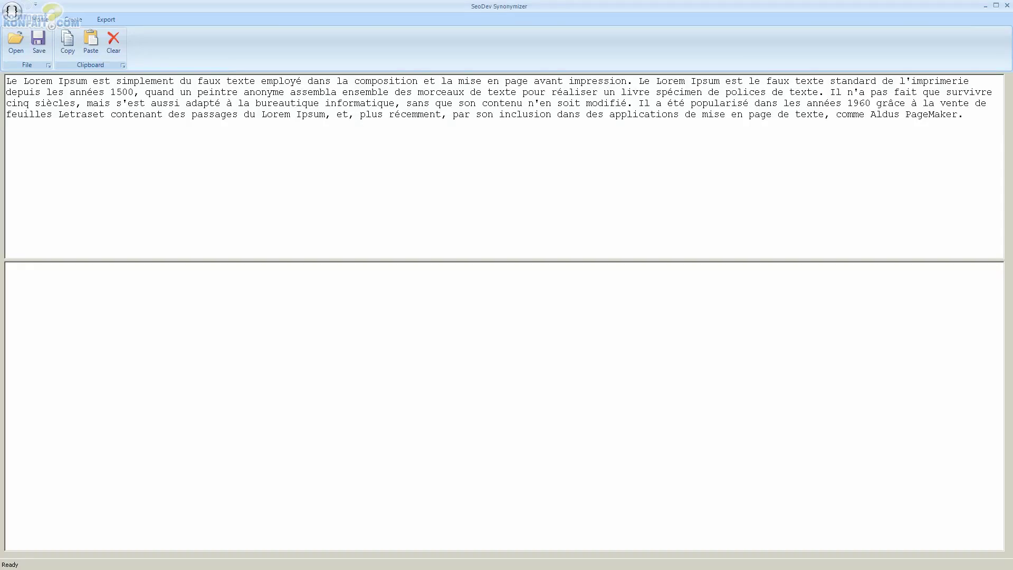
pyautogui.write('{')
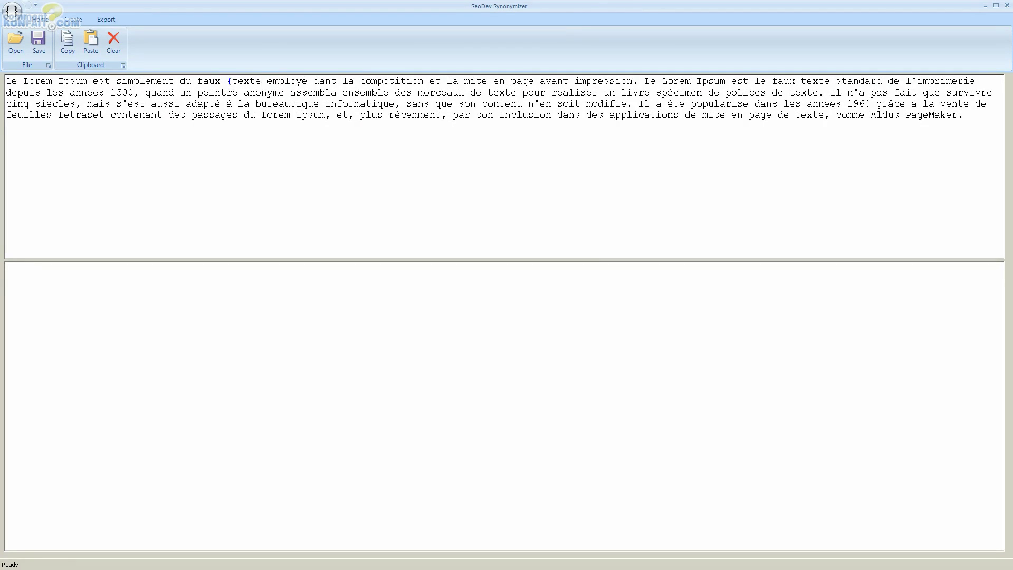
pyautogui.click(261, 81)
pyautogui.write('|')
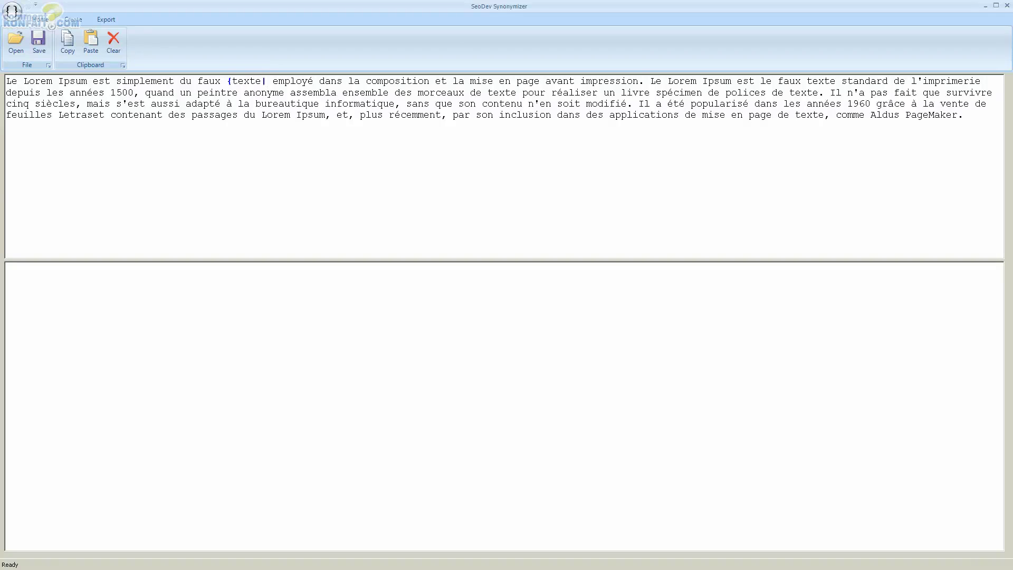
pyautogui.write('conte}')
pyautogui.hotkey('ctrl', 'a')
pyautogui.click(297, 80)
pyautogui.press('Delete')
pyautogui.write('nu')
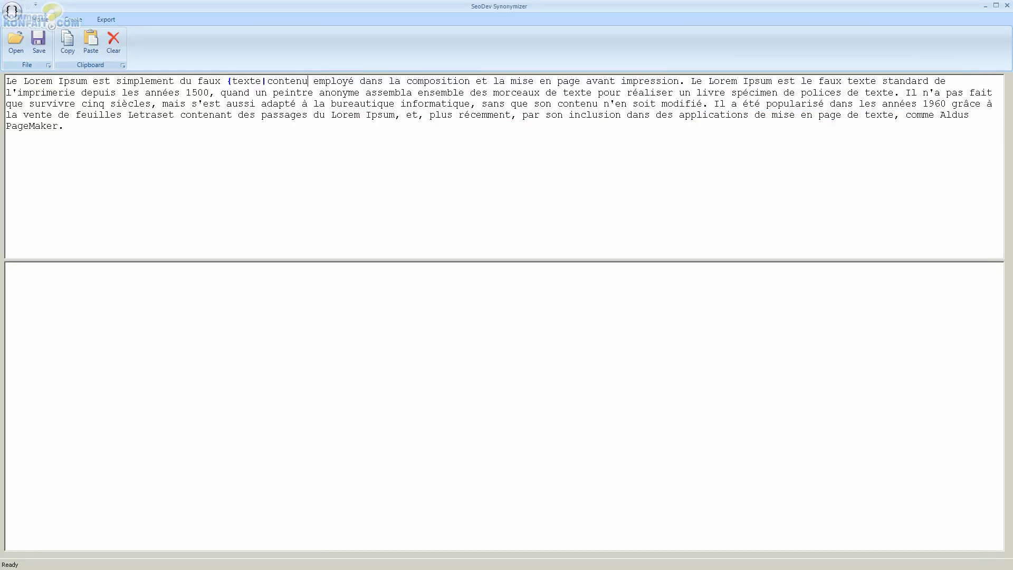
pyautogui.write('|')
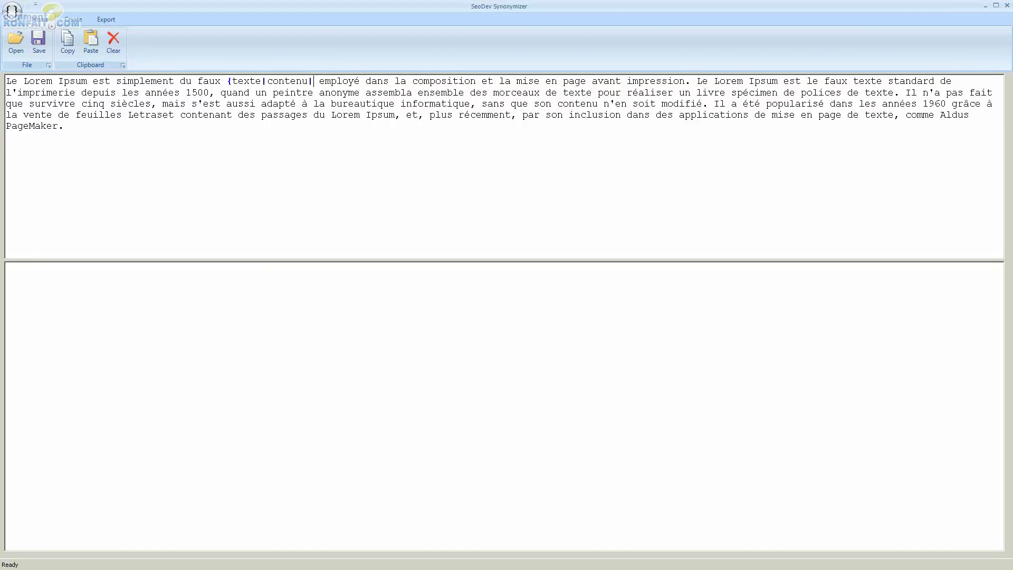
pyautogui.press('BackSpace')
pyautogui.write('}')
# Turn the word "employé" in the first sentence into the synonym group {employé|utilisé|généré}.
pyautogui.click(413, 81)
pyautogui.click(319, 81)
pyautogui.write('{')
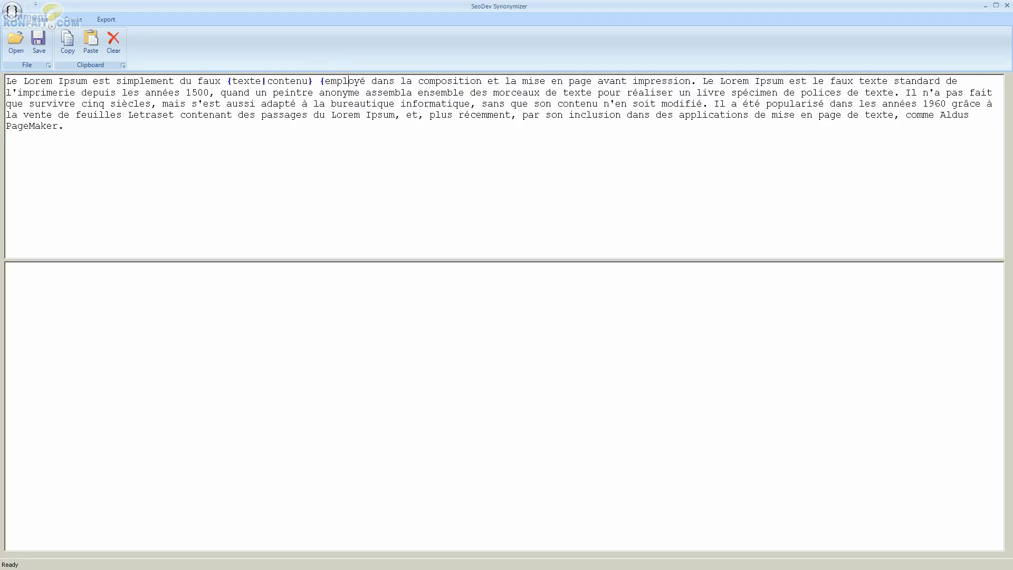
pyautogui.click(367, 80)
pyautogui.write('|utilisé')
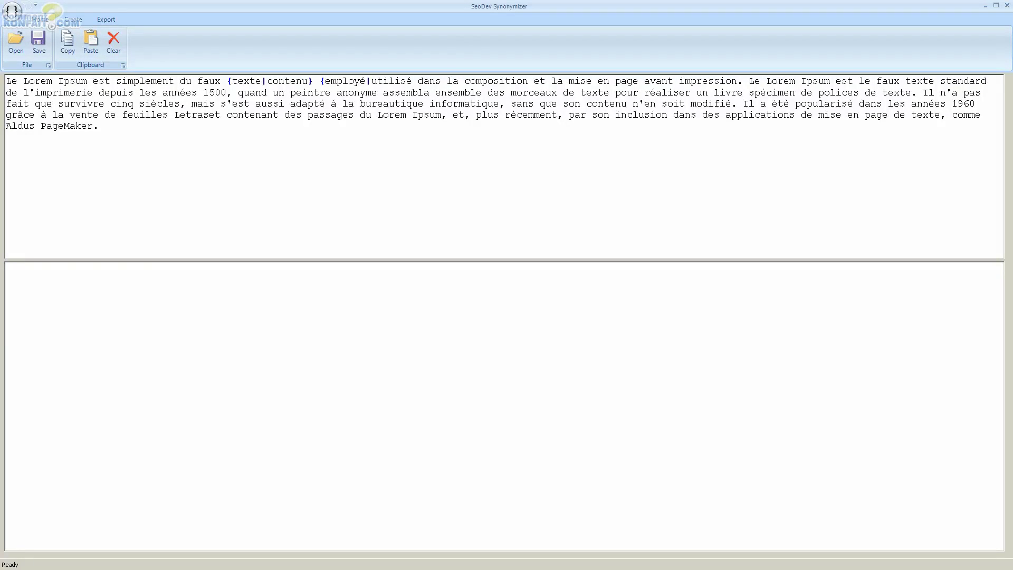
pyautogui.write('|')
pyautogui.write('géné')
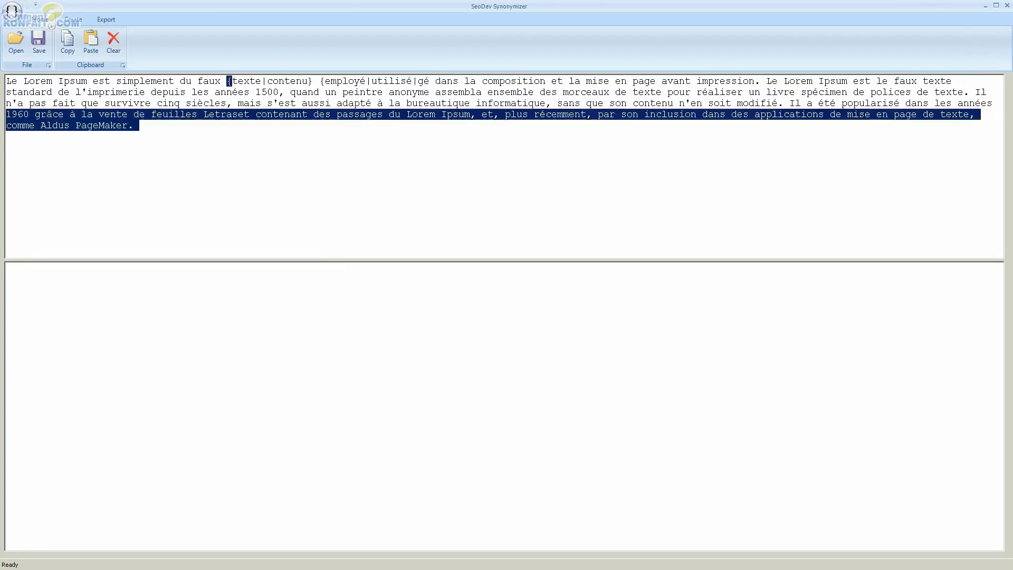
pyautogui.write('ré')
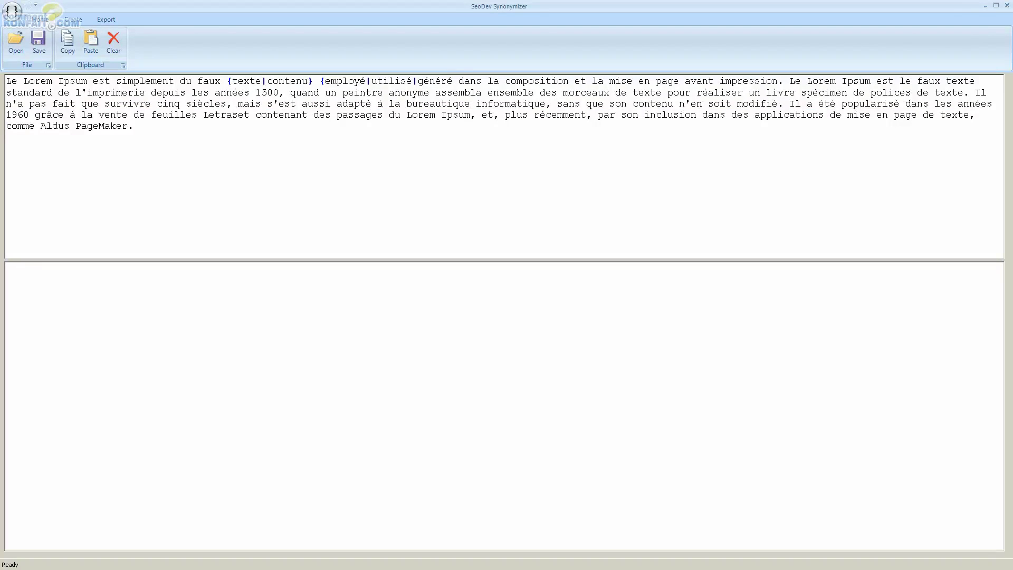
pyautogui.write('}')
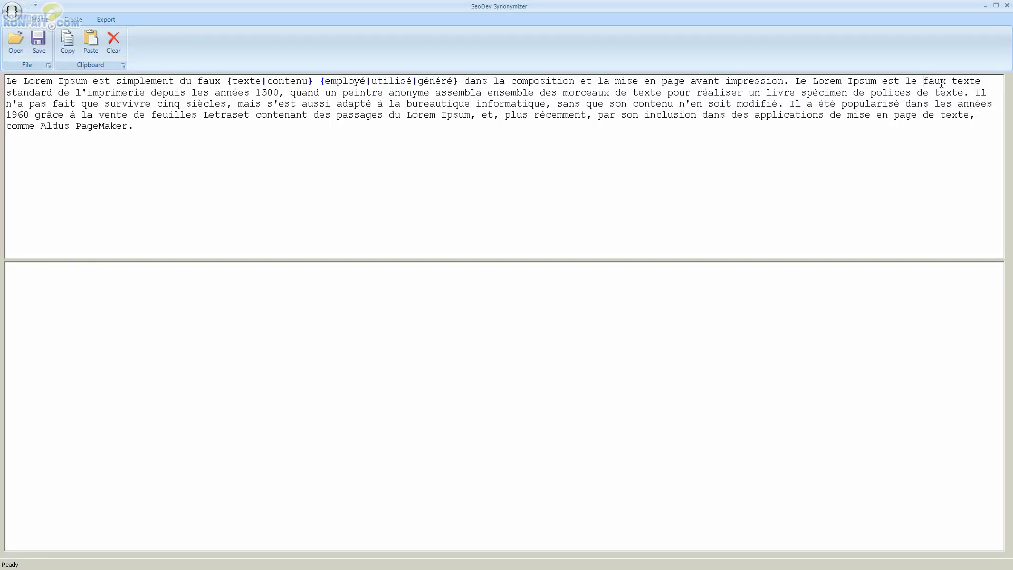
# Copy the {texte|contenu} group and replace "texte" with it in the second sentence, after "est le faux".
pyautogui.moveTo(228, 81); pyautogui.dragTo(312, 81)
pyautogui.hotkey('ctrl', 'c')
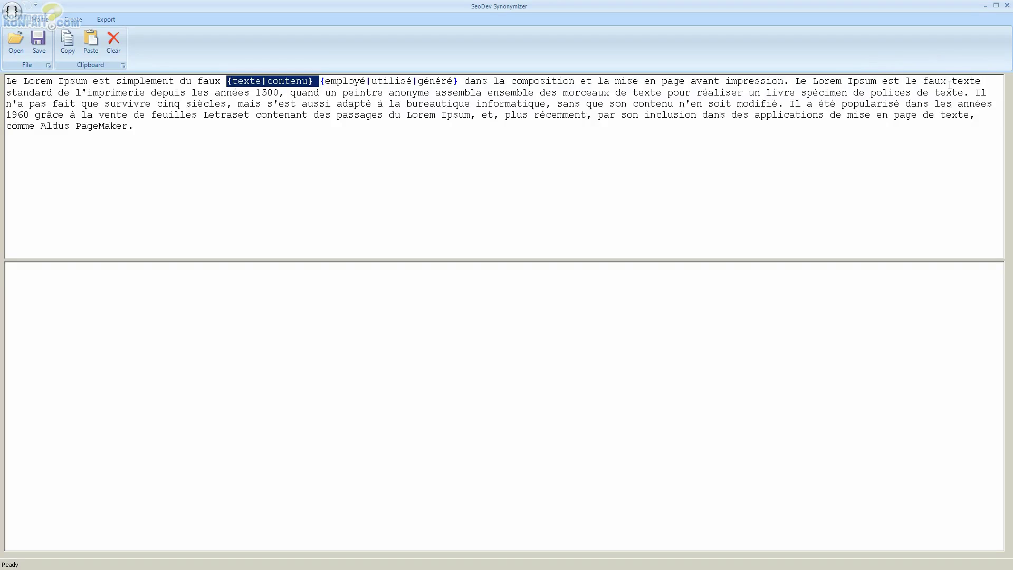
pyautogui.doubleClick(968, 81)
pyautogui.hotkey('ctrl', 'v')
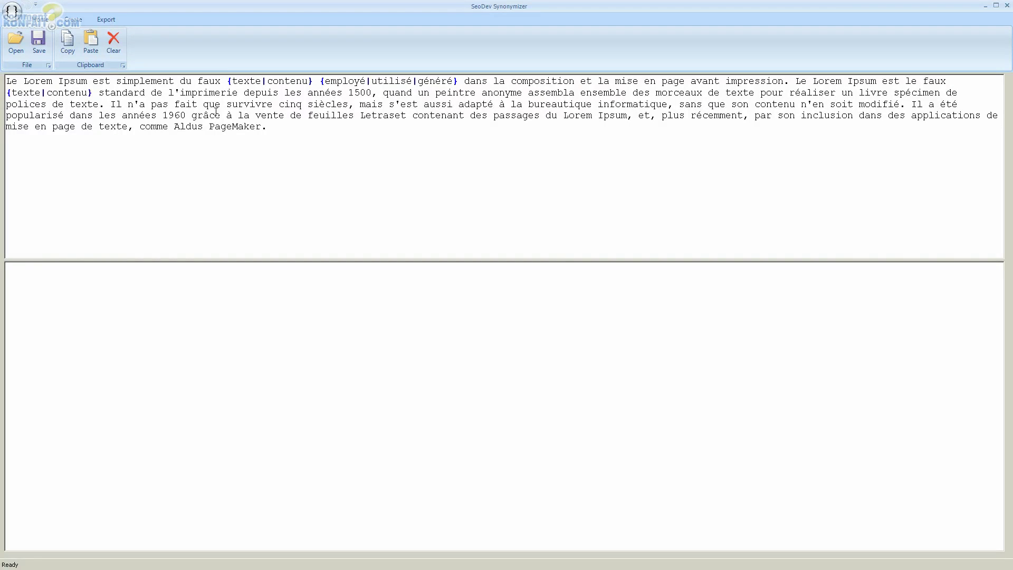
# Turn the word "standard" in the second sentence into the synonym group {standard|de base}.
pyautogui.write('{')
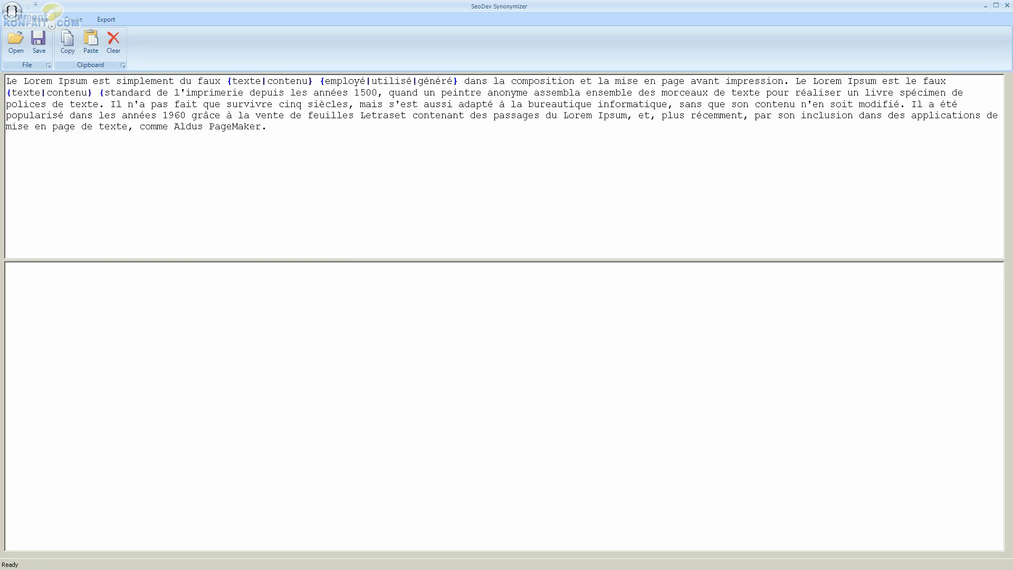
pyautogui.write('|de b')
pyautogui.click(414, 81)
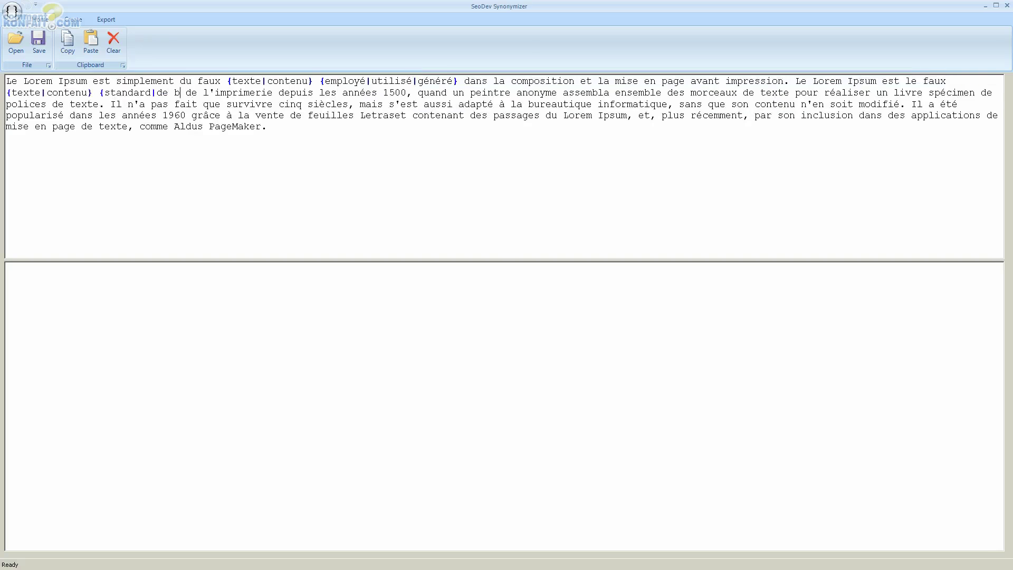
pyautogui.write('ase}')
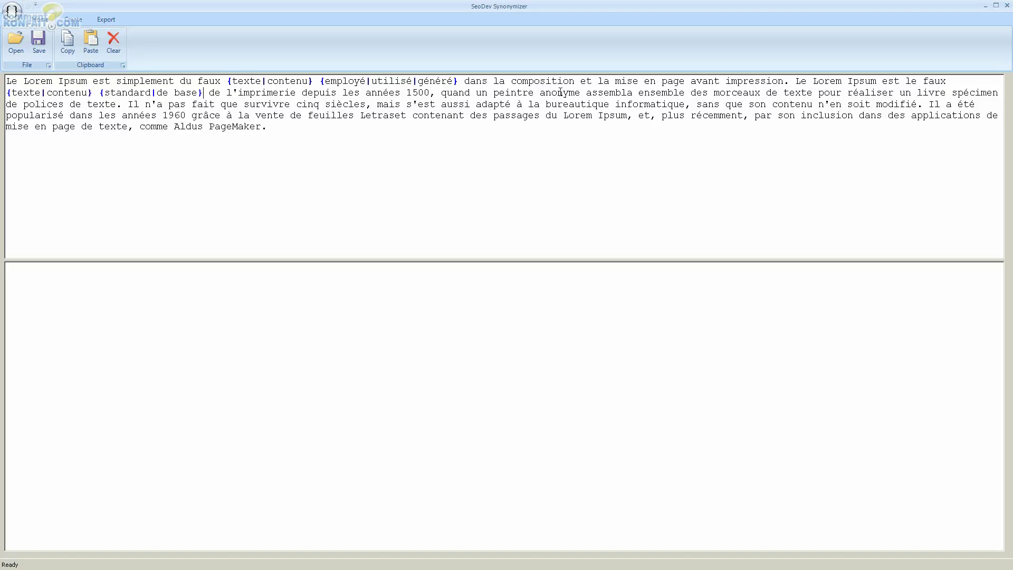
# Turn the word "anonyme" after "un peintre" into the synonym group {anonyme|inconnu}.
pyautogui.click(540, 93)
pyautogui.write('{anonyme')
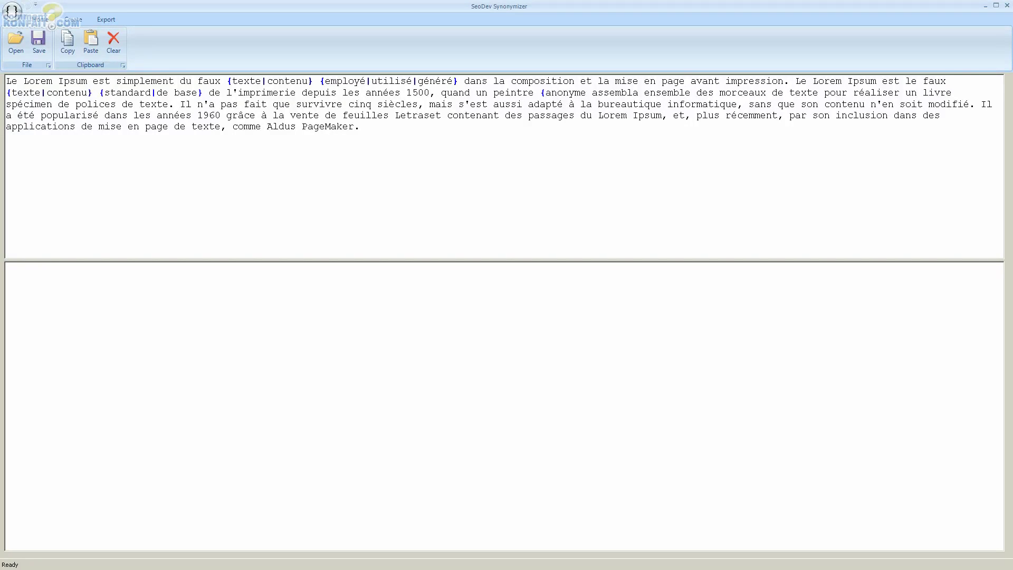
pyautogui.write('|inconnu')
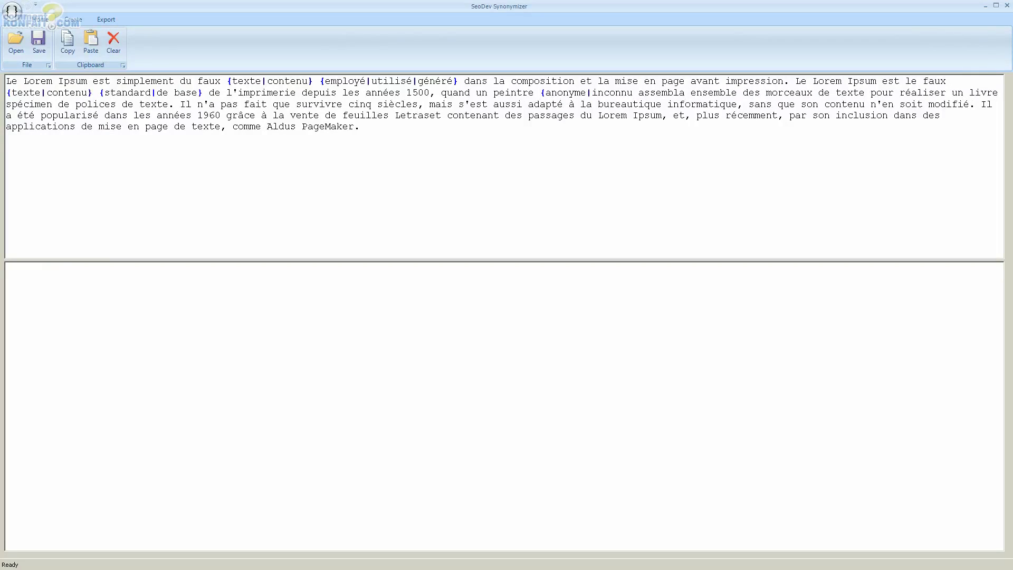
pyautogui.write('}')
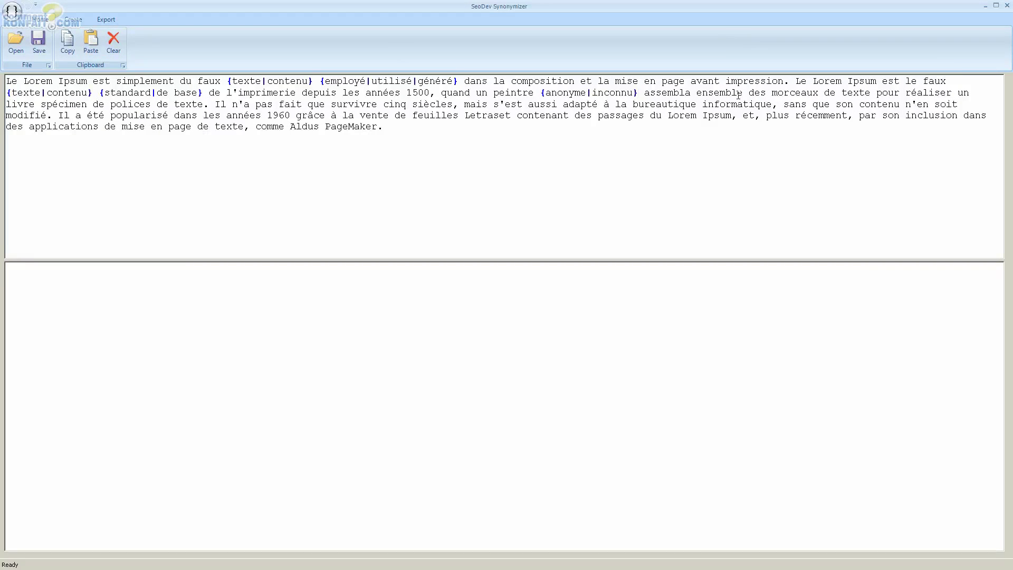
# Replace "texte" in "des morceaux de texte" with the copied {texte|contenu} group.
pyautogui.click(772, 93)
pyautogui.doubleClick(856, 93)
pyautogui.hotkey('ctrl', 'v')
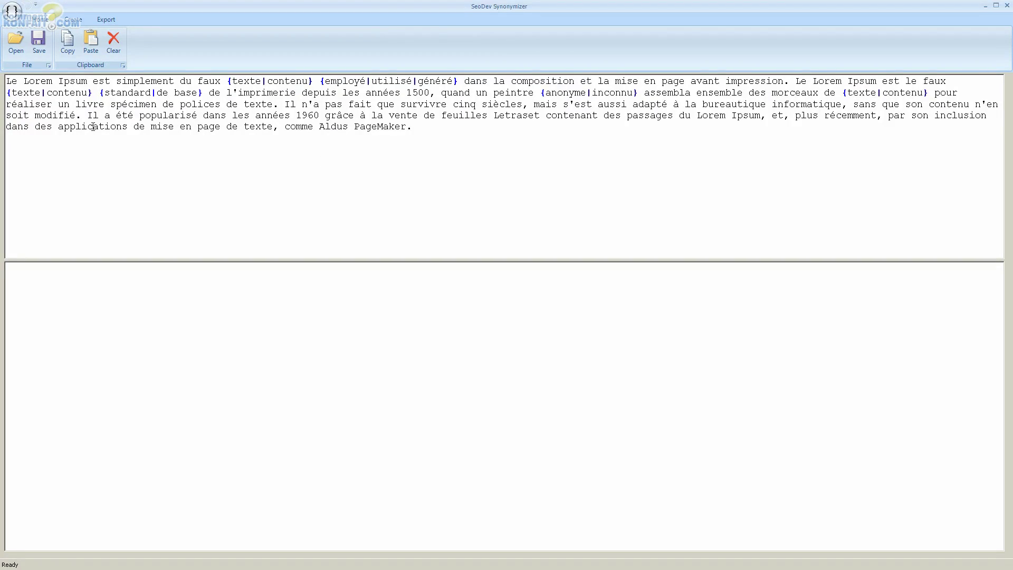
# Turn the word "modifié" at the end of the third sentence into the synonym group {modifié|remplacé}.
pyautogui.click(77, 104)
pyautogui.write('{modifié')
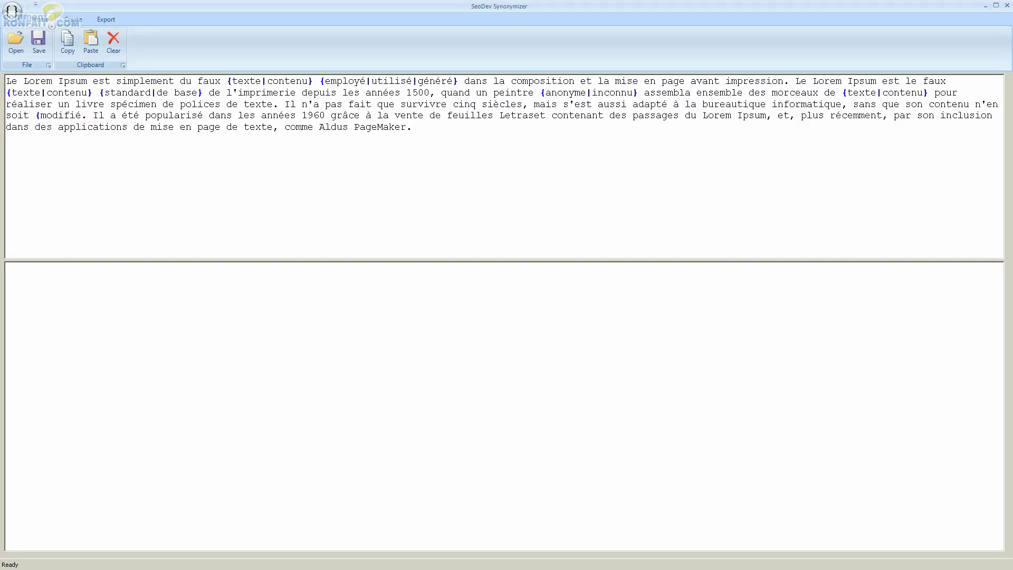
pyautogui.write('|rempl')
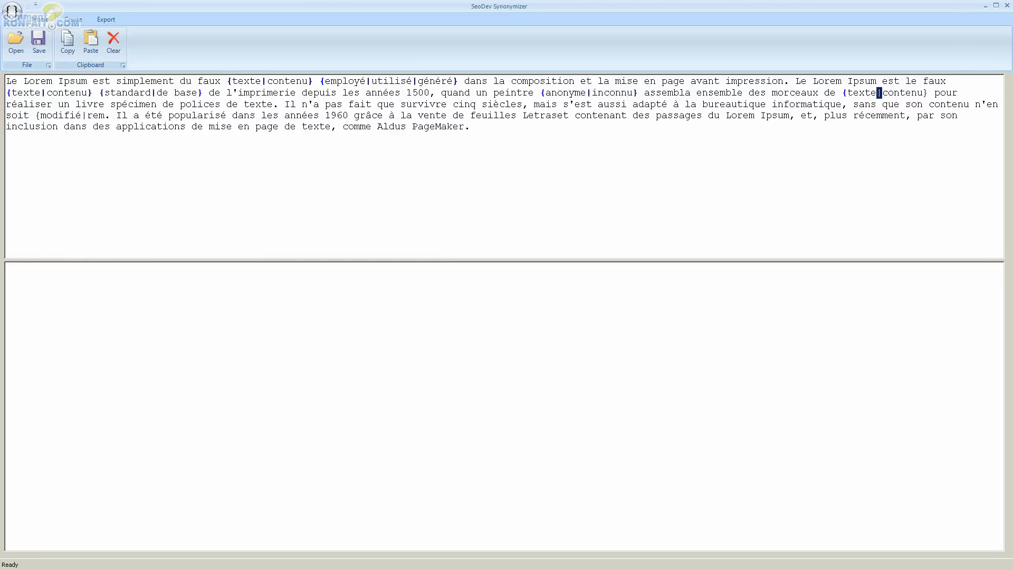
pyautogui.write('acé')
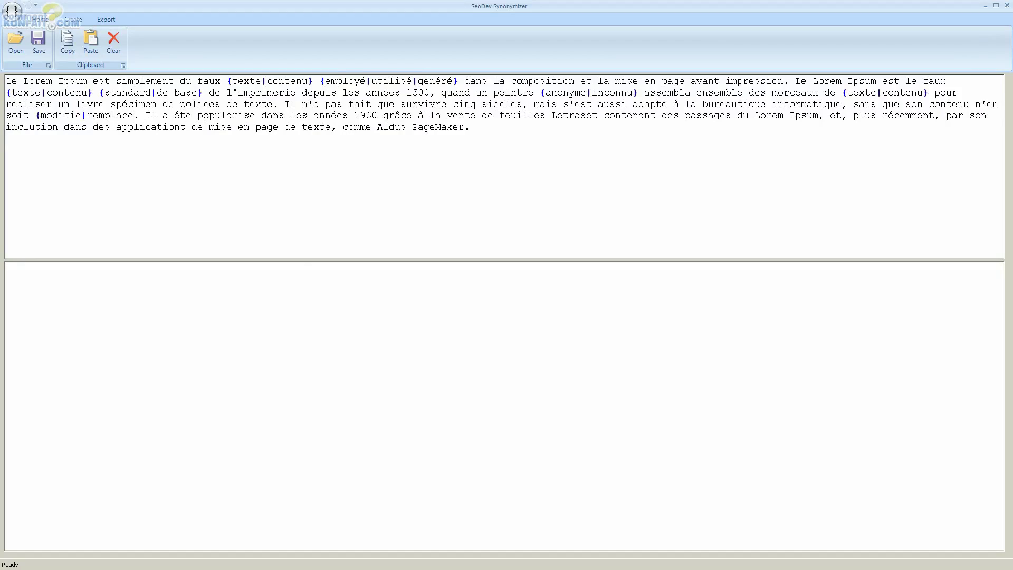
pyautogui.write('}')
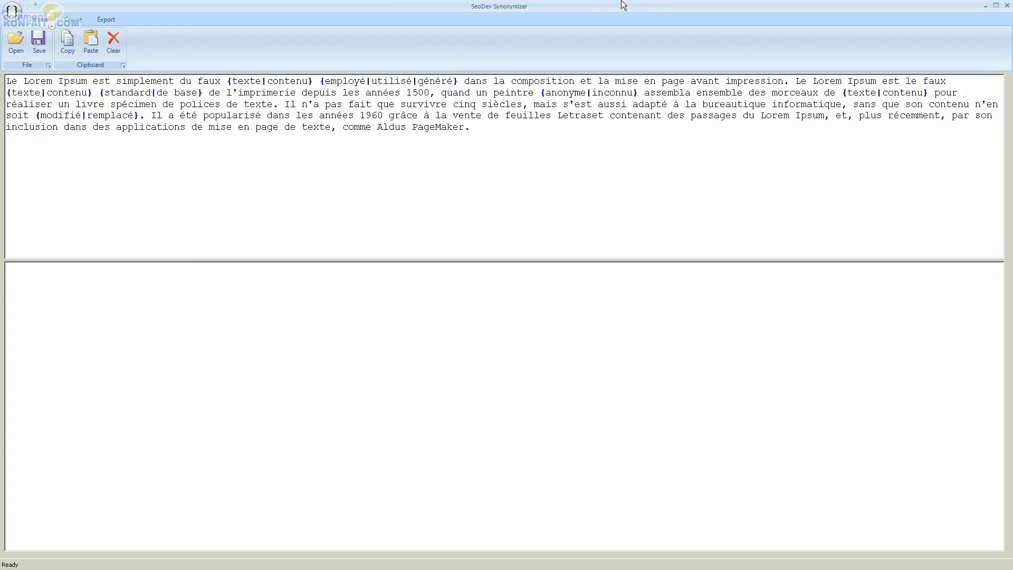
pyautogui.click(205, 111)
pyautogui.click(116, 126)
pyautogui.click(508, 168)
pyautogui.moveTo(636, 128); pyautogui.dragTo(6, 79)
pyautogui.click(247, 164)
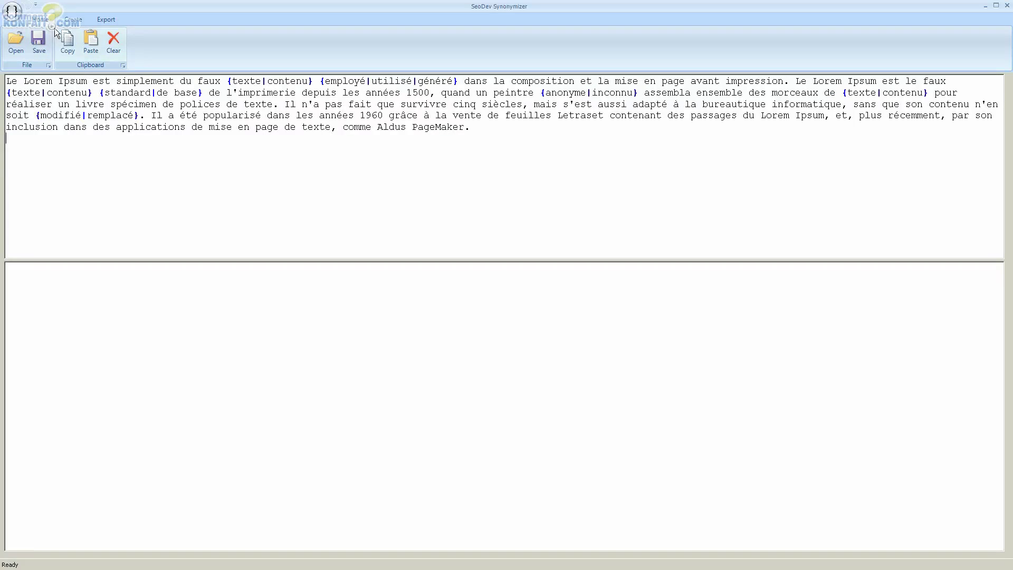
# Generate a random single variation of the source text three times and select the whole last result.
pyautogui.click(73, 21)
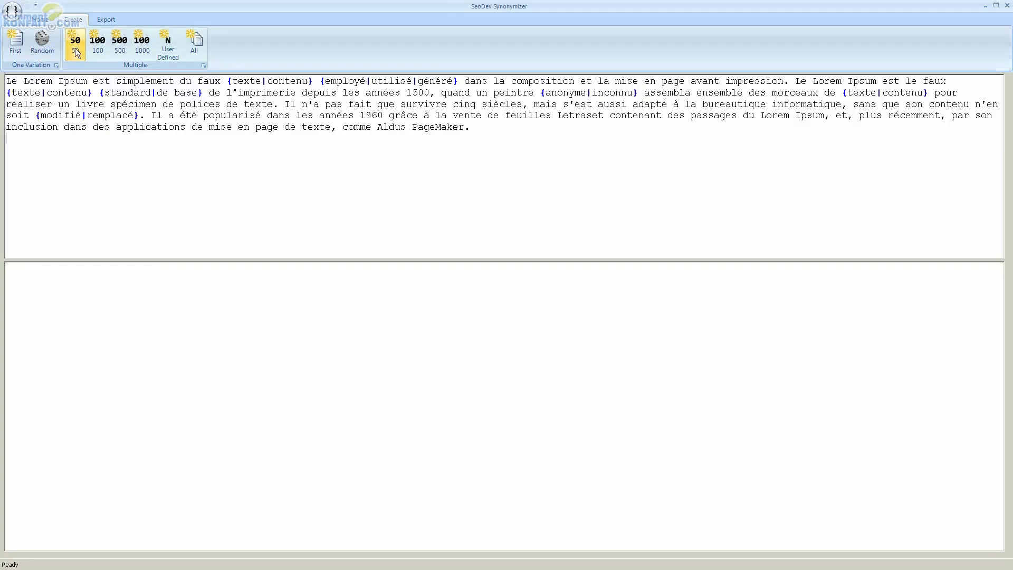
pyautogui.click(39, 40)
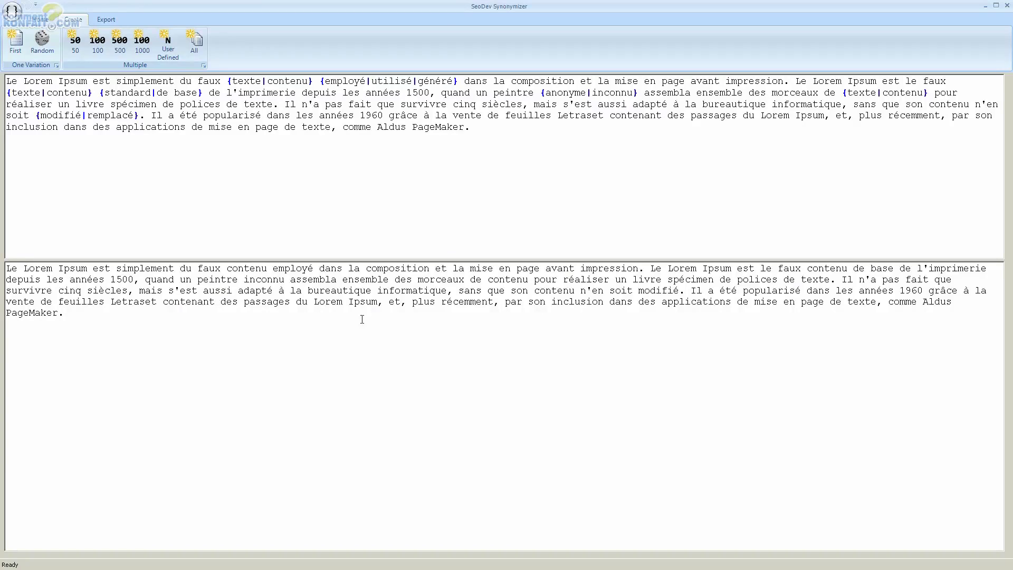
pyautogui.click(43, 43)
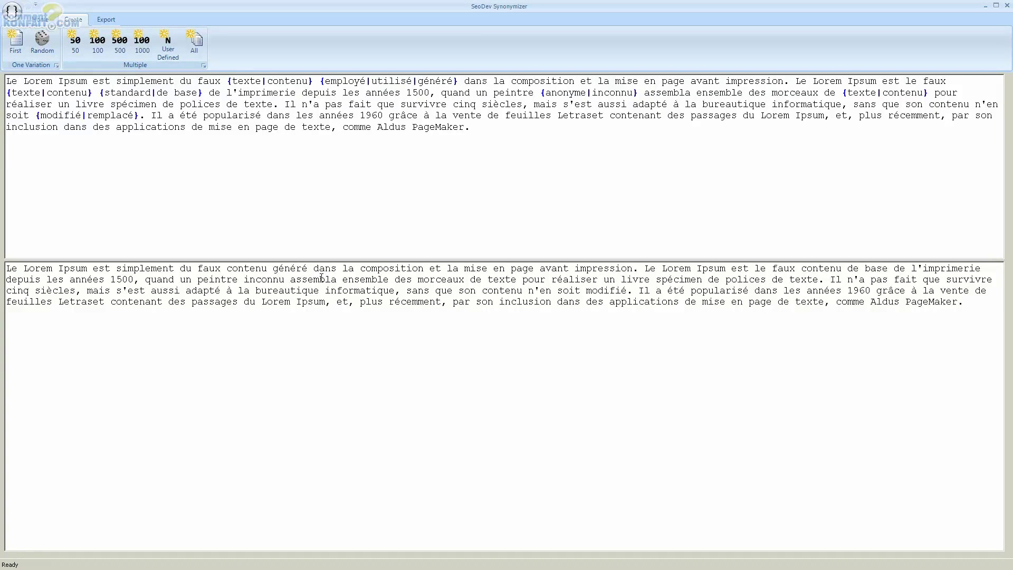
pyautogui.click(38, 43)
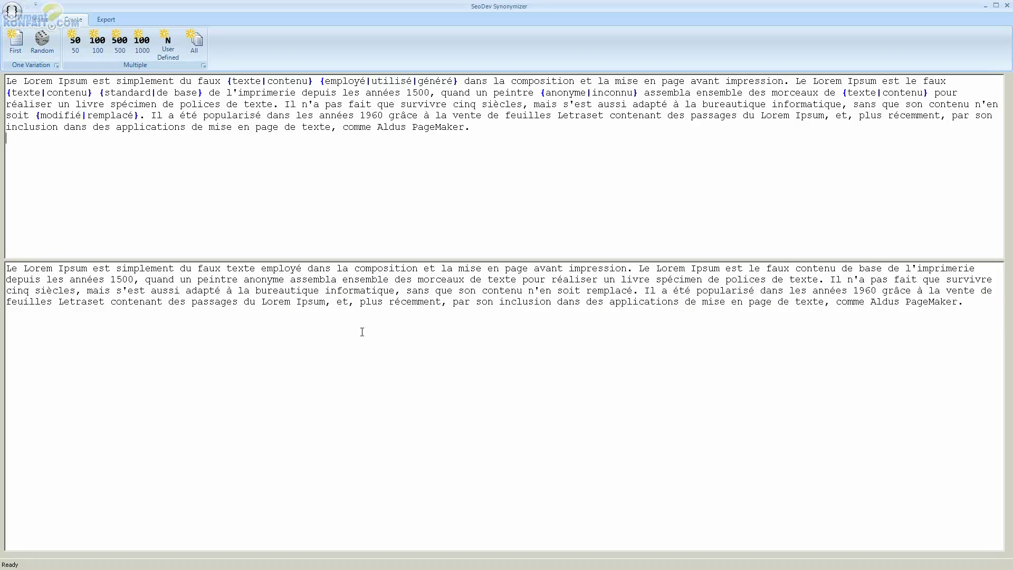
pyautogui.doubleClick(823, 269)
pyautogui.click(890, 305)
pyautogui.moveTo(9, 313); pyautogui.dragTo(60, 258)
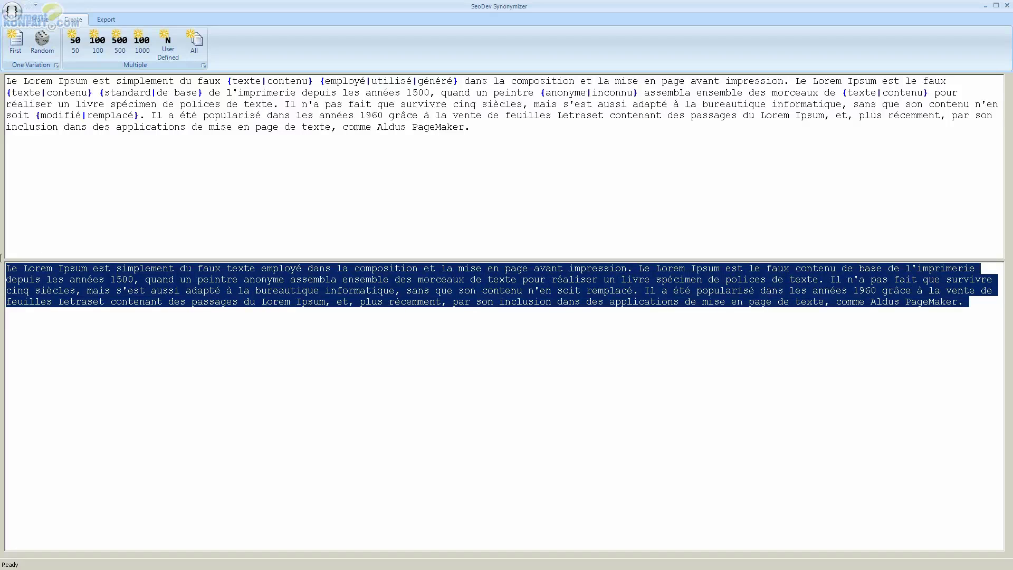
# Generate 50 variations of the source text and go through the resulting list.
pyautogui.click(75, 43)
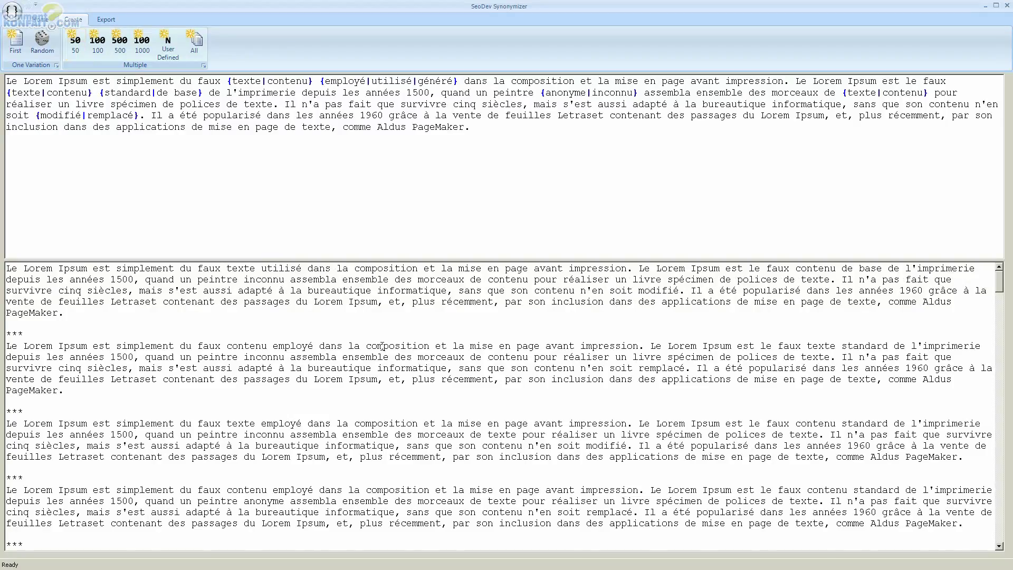
pyautogui.scroll(-2, 379, 348)
pyautogui.scroll(-20, 379, 348)
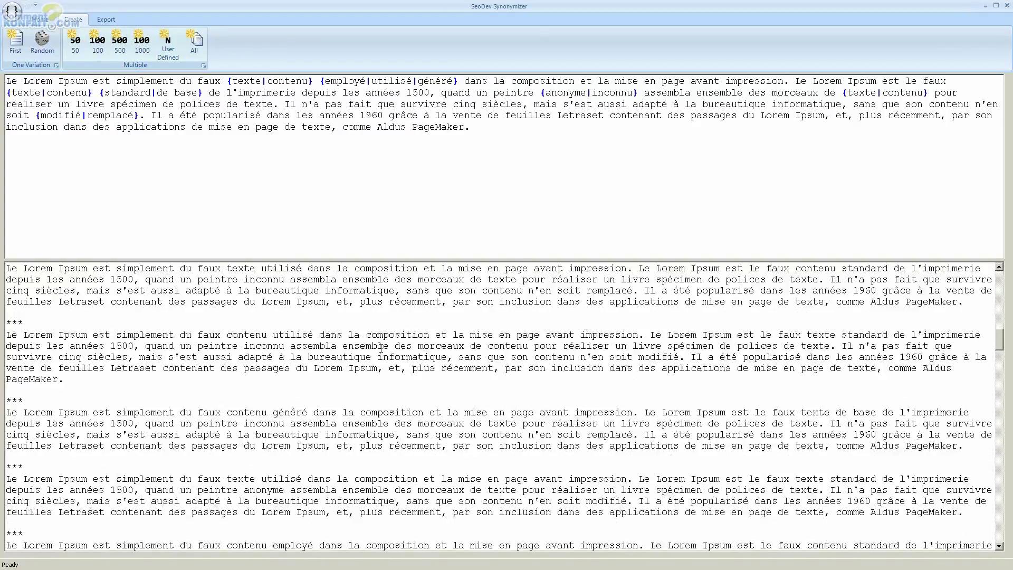
pyautogui.scroll(-20, 381, 347)
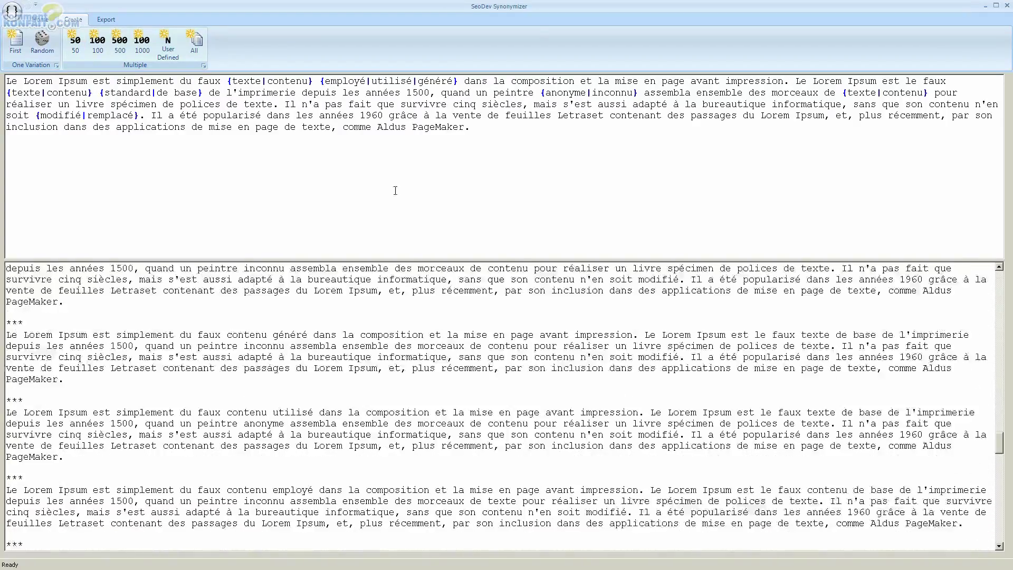
# Compare the {texte|contenu} synonym group in the source text with the wording of the generated variations.
pyautogui.moveTo(229, 85); pyautogui.dragTo(319, 81)
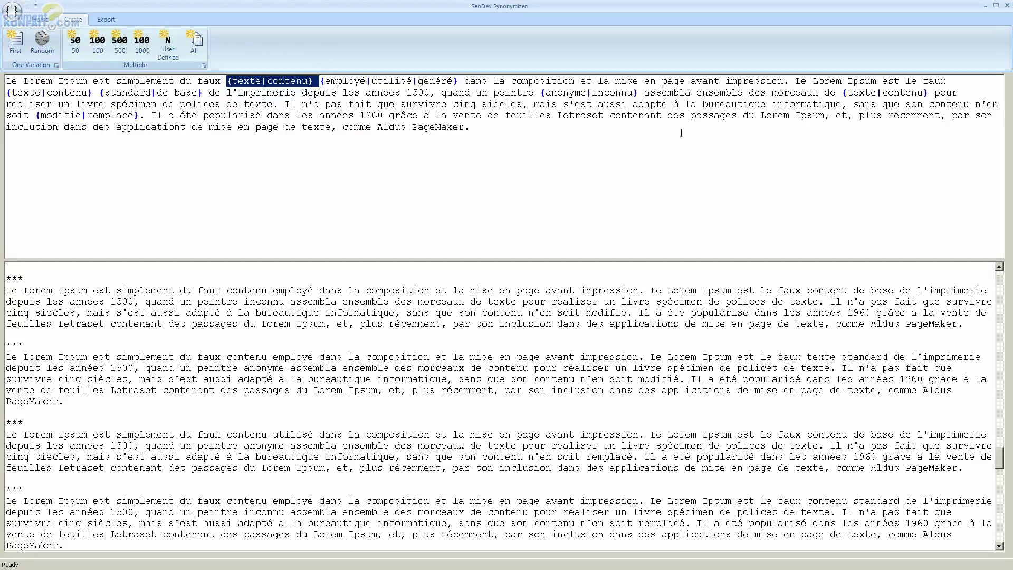
pyautogui.click(706, 330)
pyautogui.scroll(4, 696, 327)
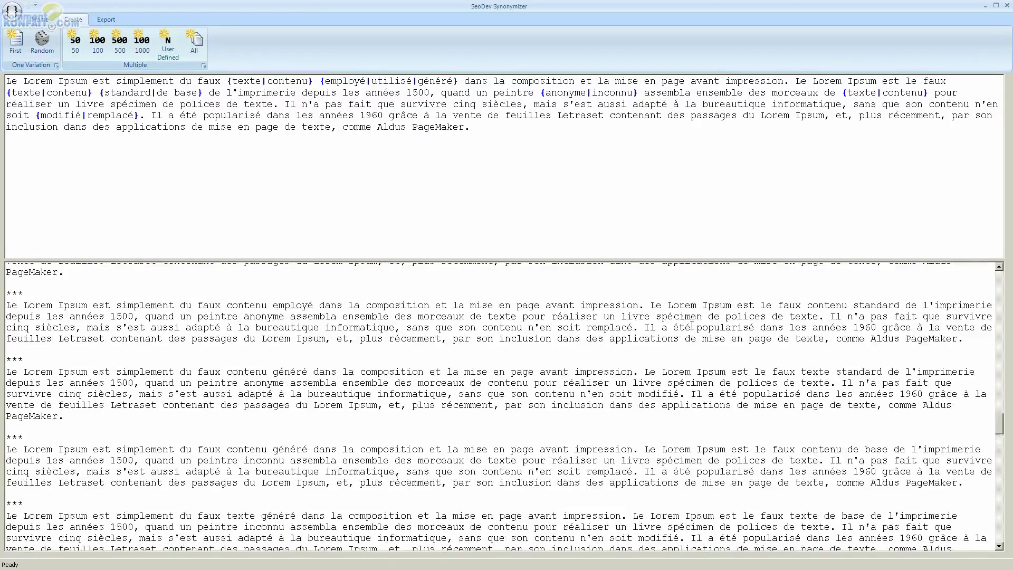
pyautogui.scroll(10, 686, 327)
pyautogui.scroll(5, 643, 330)
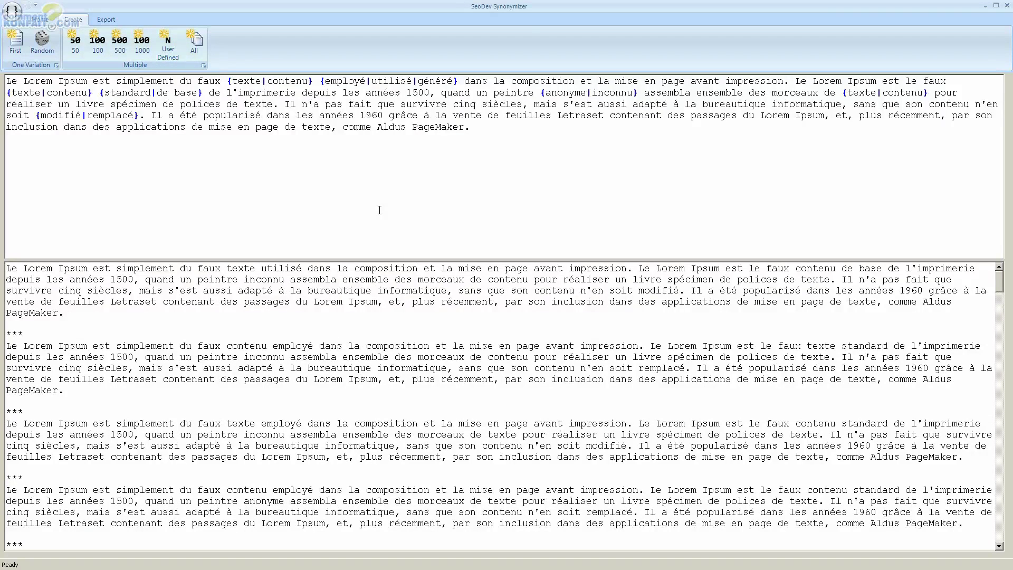
pyautogui.scroll(-10, 417, 267)
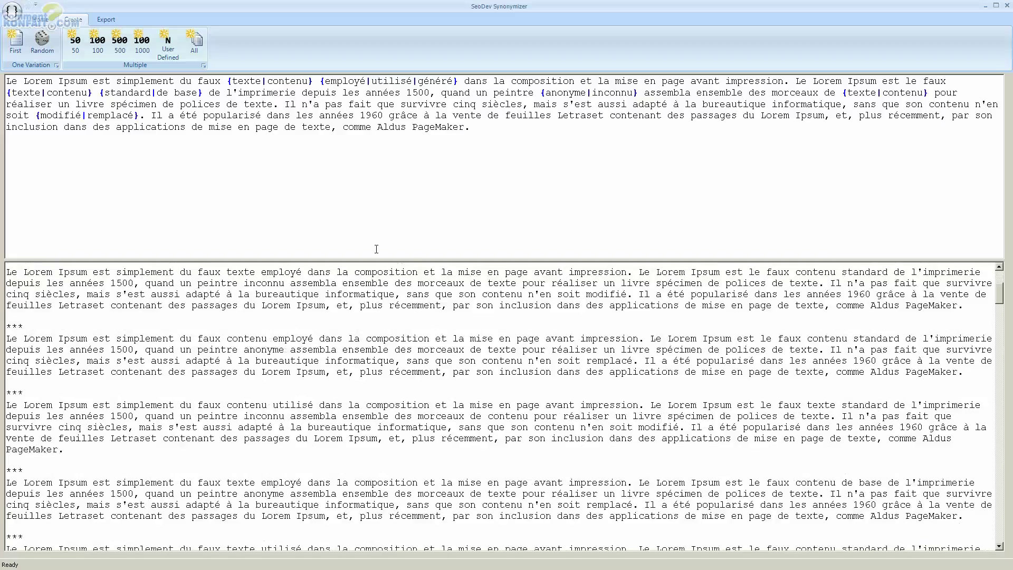
pyautogui.scroll(-10, 418, 267)
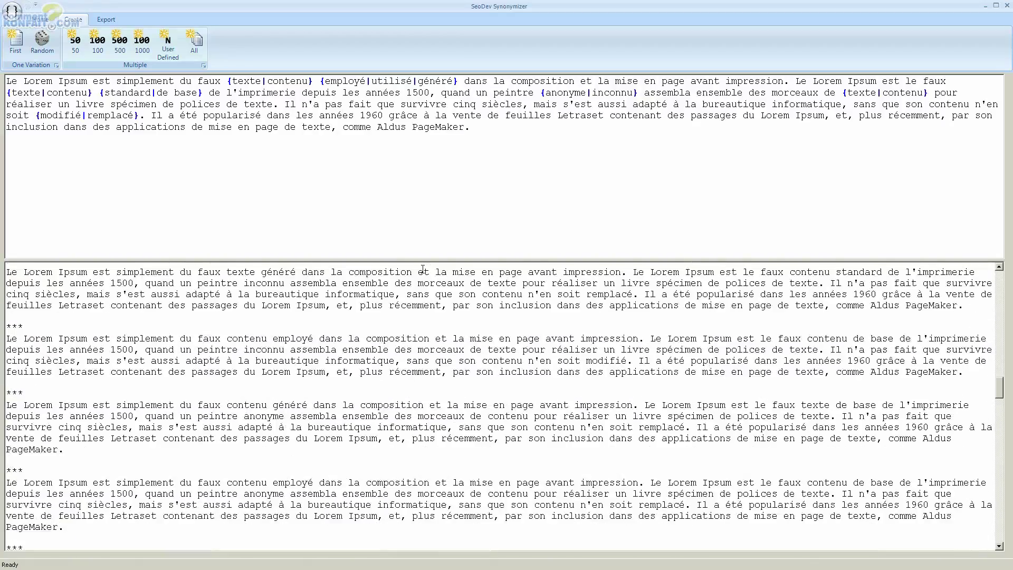